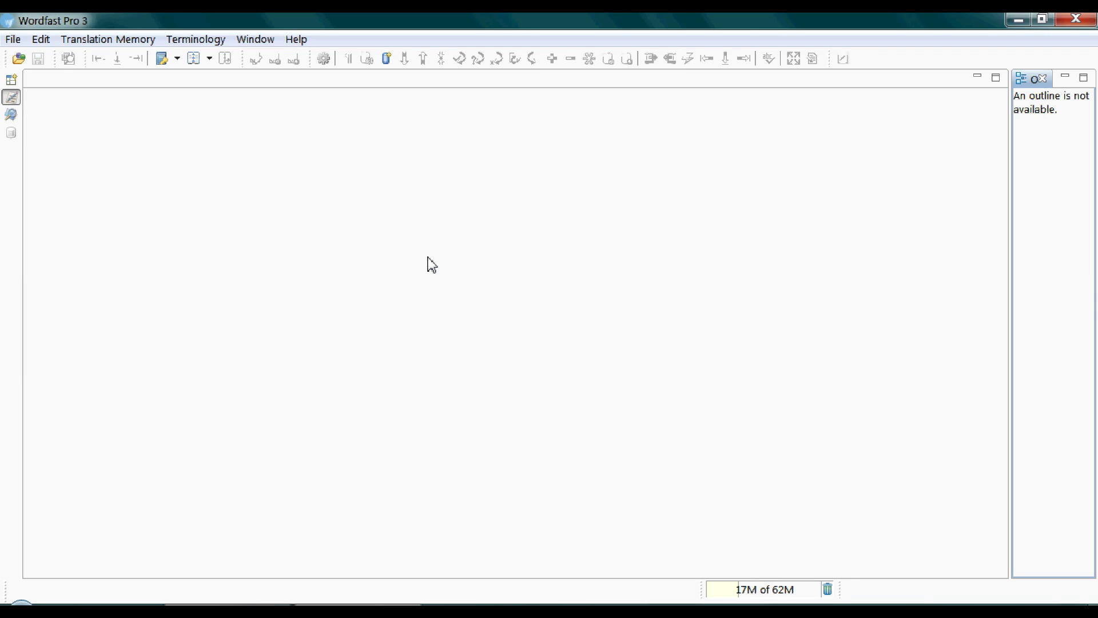
# Step: Choose Create Project... from the File menu to open the new project form
pyautogui.click(9, 40)
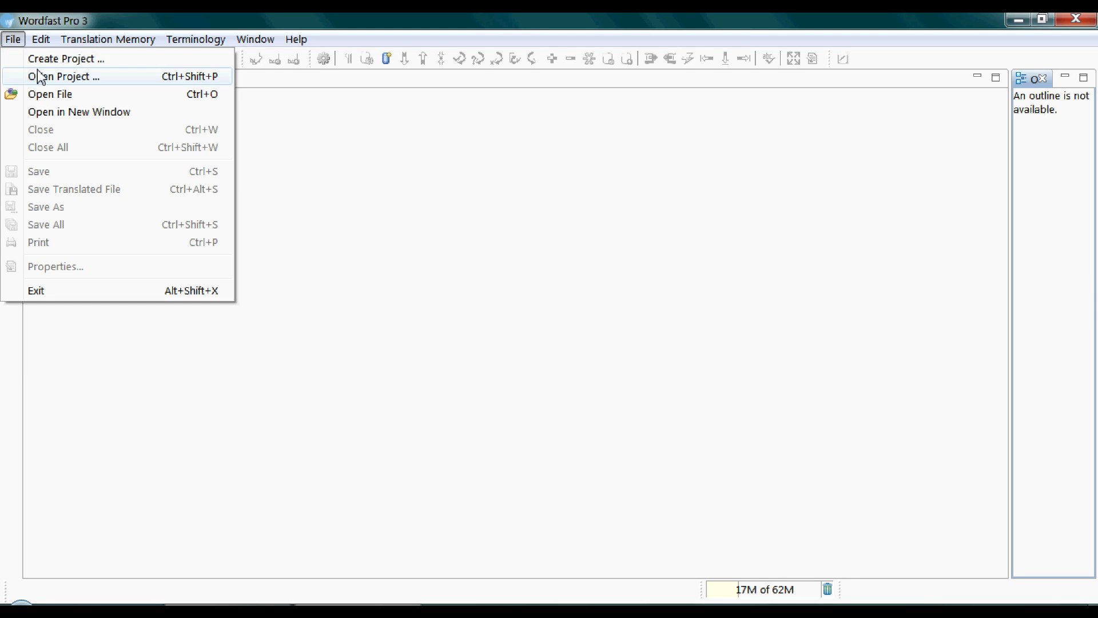
pyautogui.click(54, 62)
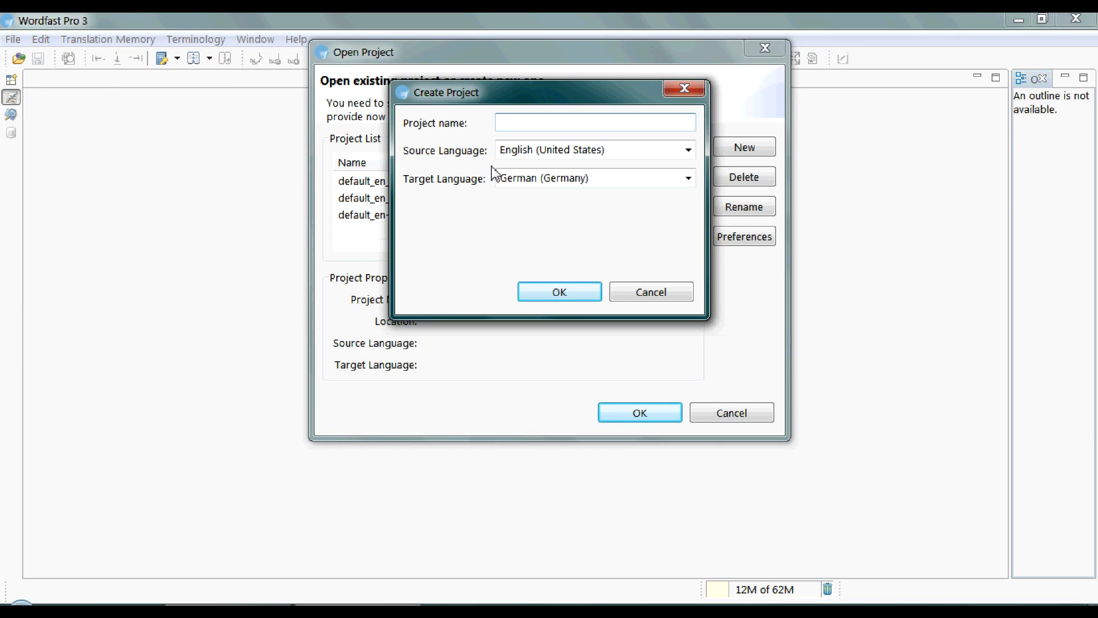
# Step: Keep English (United States) as source and set the target language to Arabic (Egypt)
pyautogui.click(688, 150)
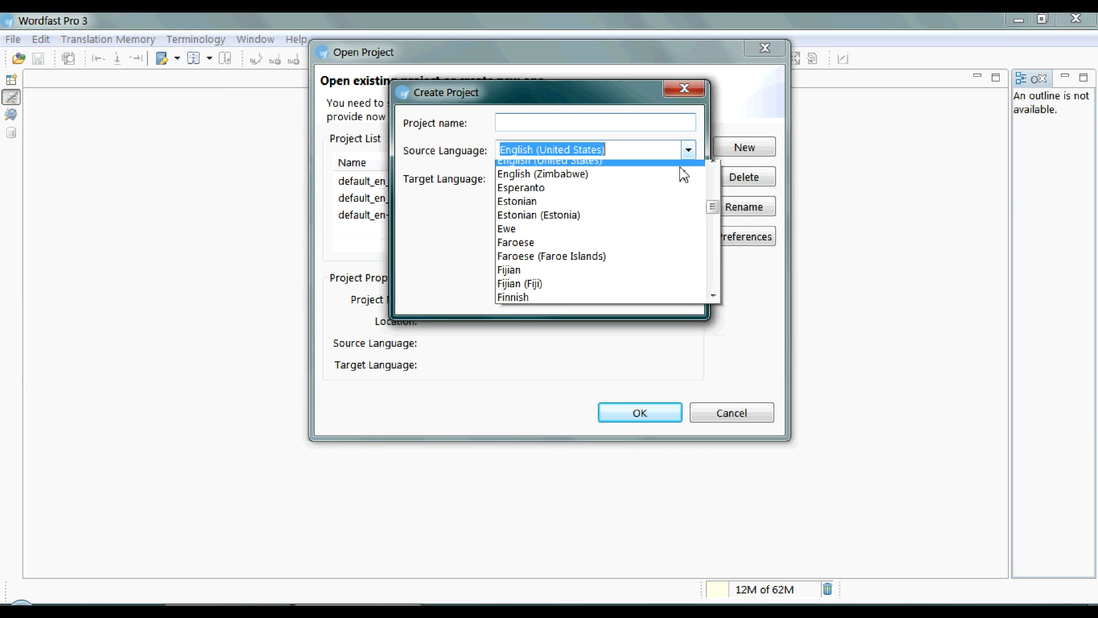
pyautogui.click(688, 150)
pyautogui.click(688, 178)
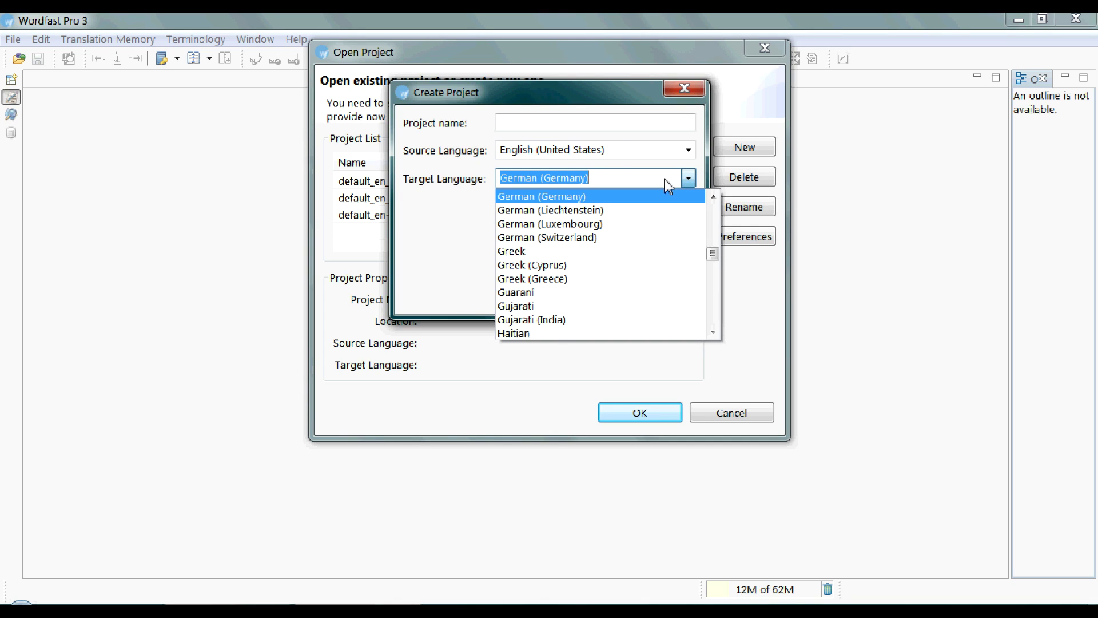
pyautogui.click(621, 150)
pyautogui.click(689, 180)
pyautogui.write('Arabic')
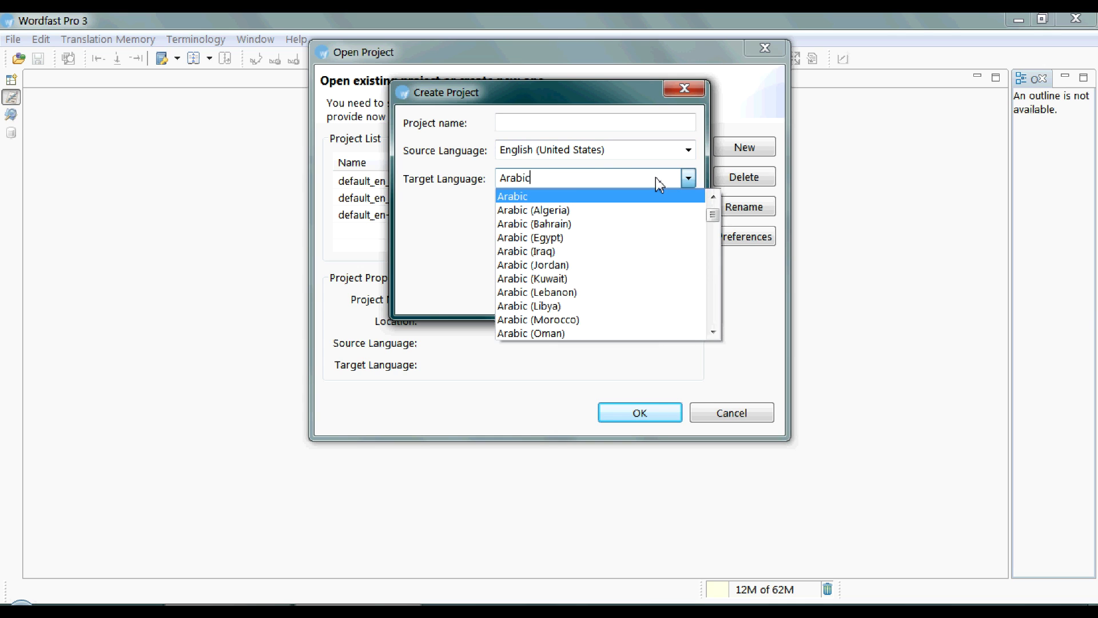
pyautogui.press('Down')
pyautogui.press('Down')
pyautogui.press('Down')
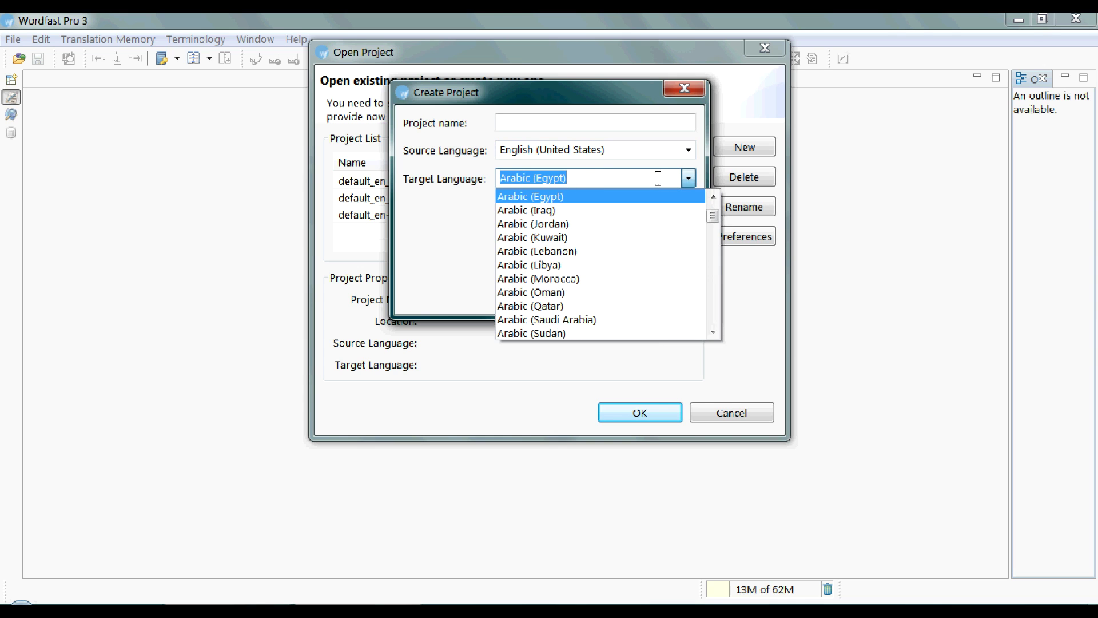
pyautogui.press('Return')
pyautogui.click(614, 122)
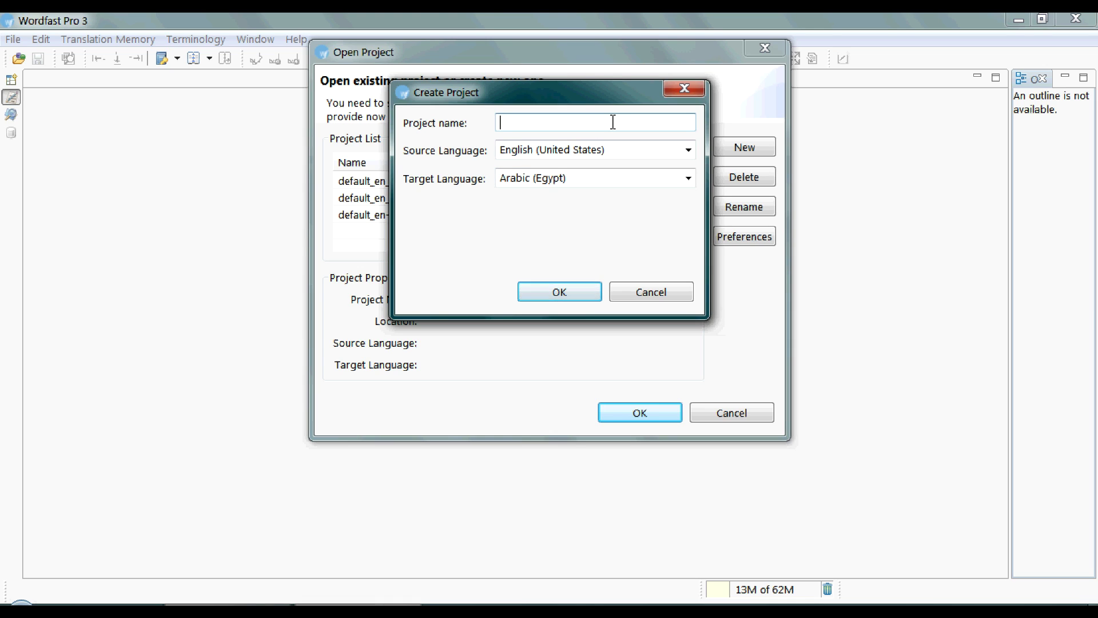
# Step: Create the project named en_US-ar_EG and open its Preferences TM List page
pyautogui.write('en_US-ar_EG')
pyautogui.click(550, 290)
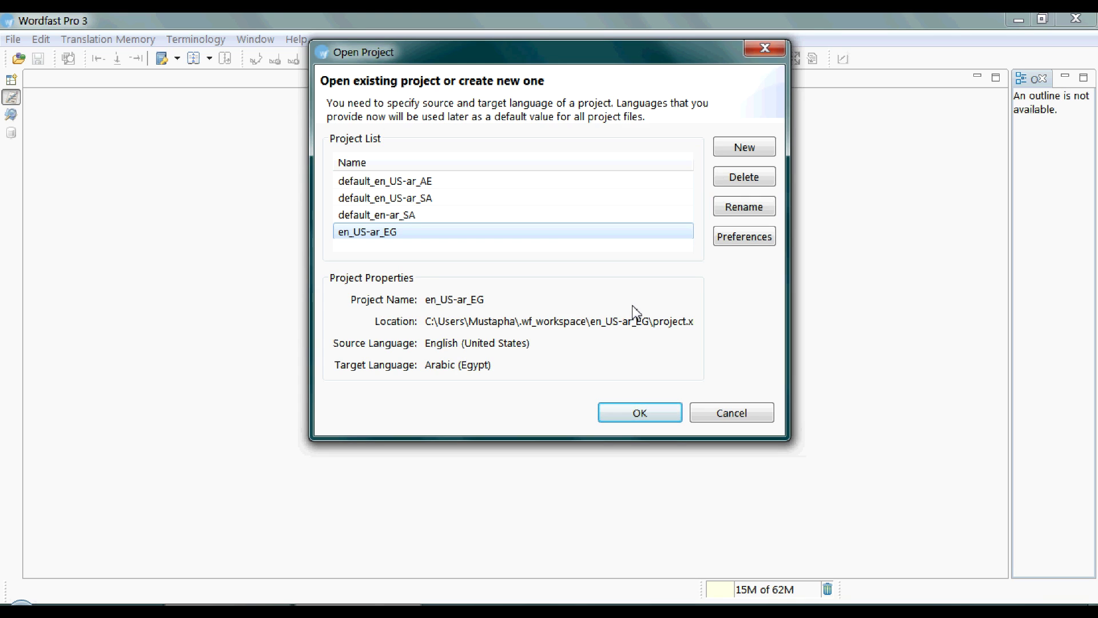
pyautogui.click(745, 238)
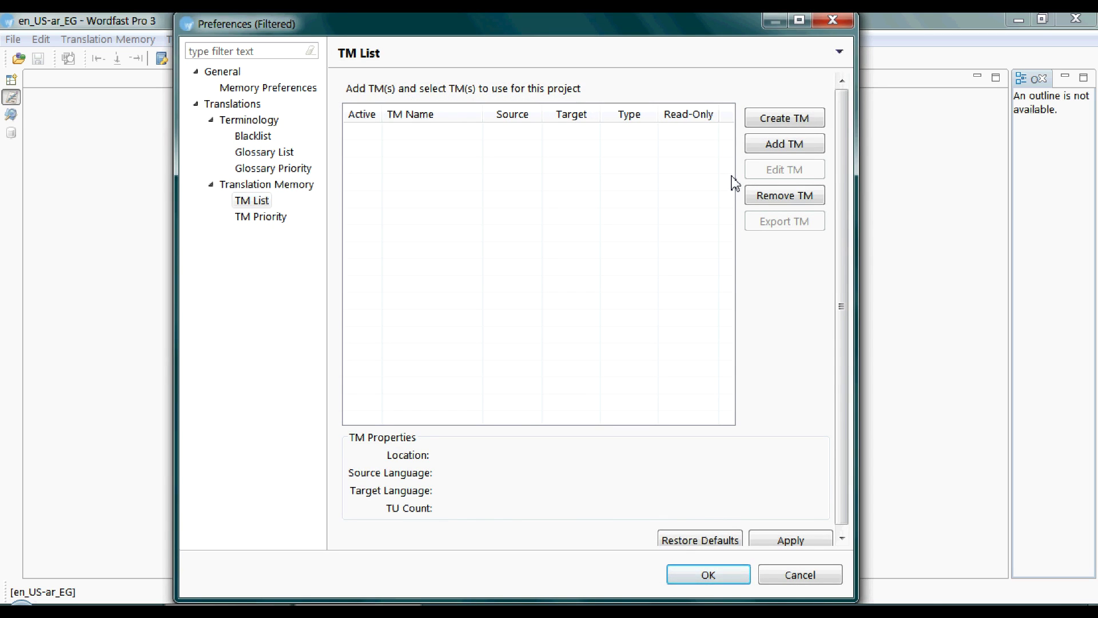
# Step: Start a new TM with Create TM and browse to the Desktop as its save location
pyautogui.click(764, 131)
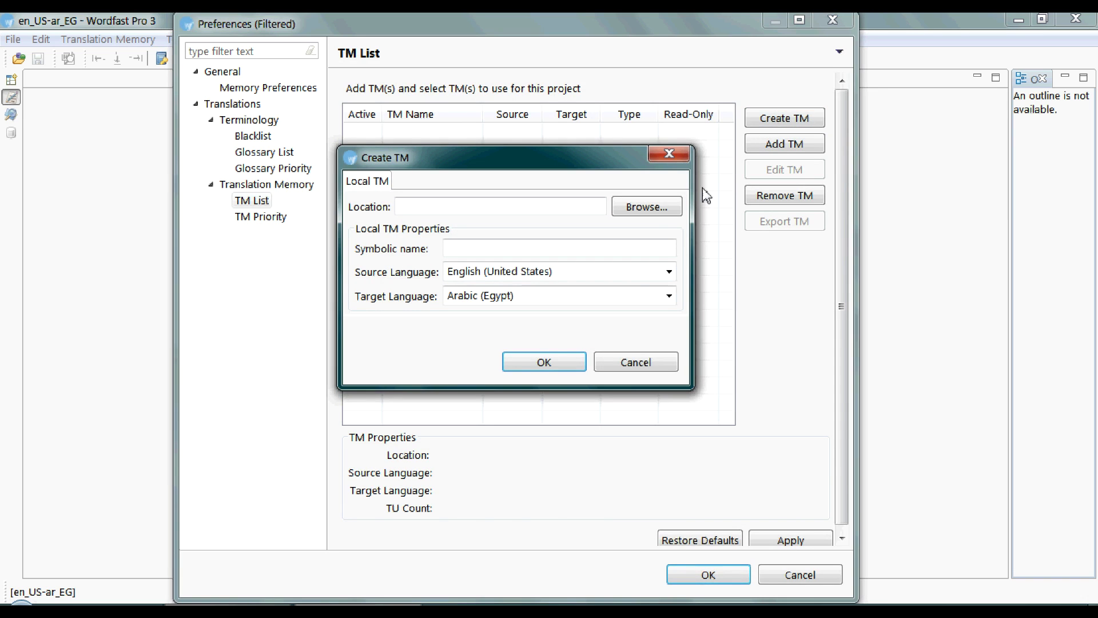
pyautogui.click(672, 211)
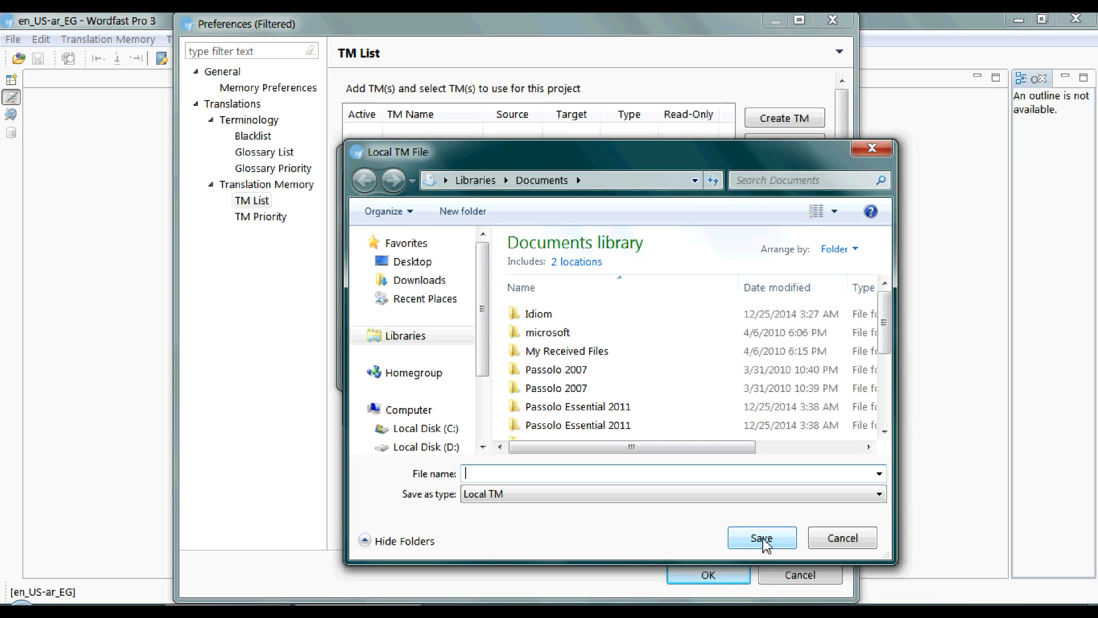
pyautogui.click(401, 263)
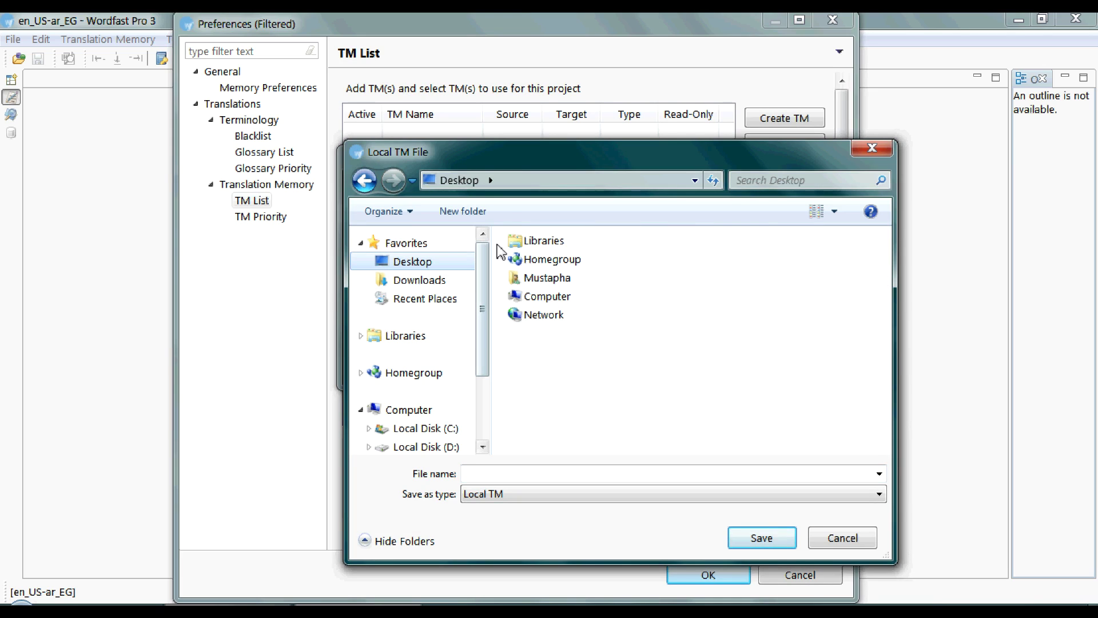
# Step: Make a new Desktop folder named New TM and open it
pyautogui.click(460, 213)
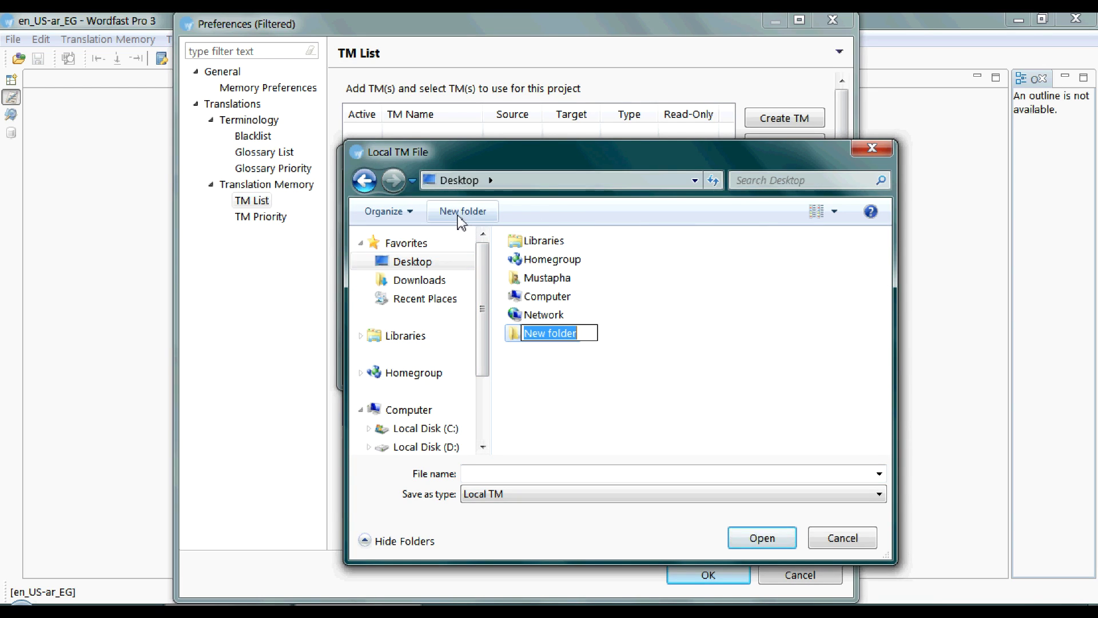
pyautogui.write('New TM')
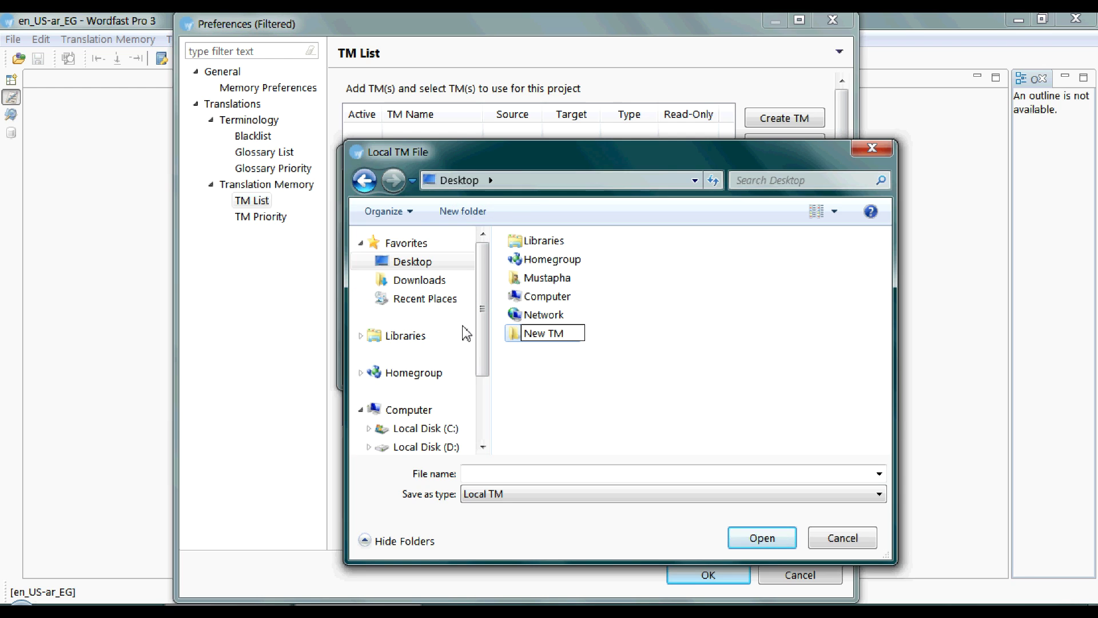
pyautogui.press('Return')
pyautogui.doubleClick(512, 335)
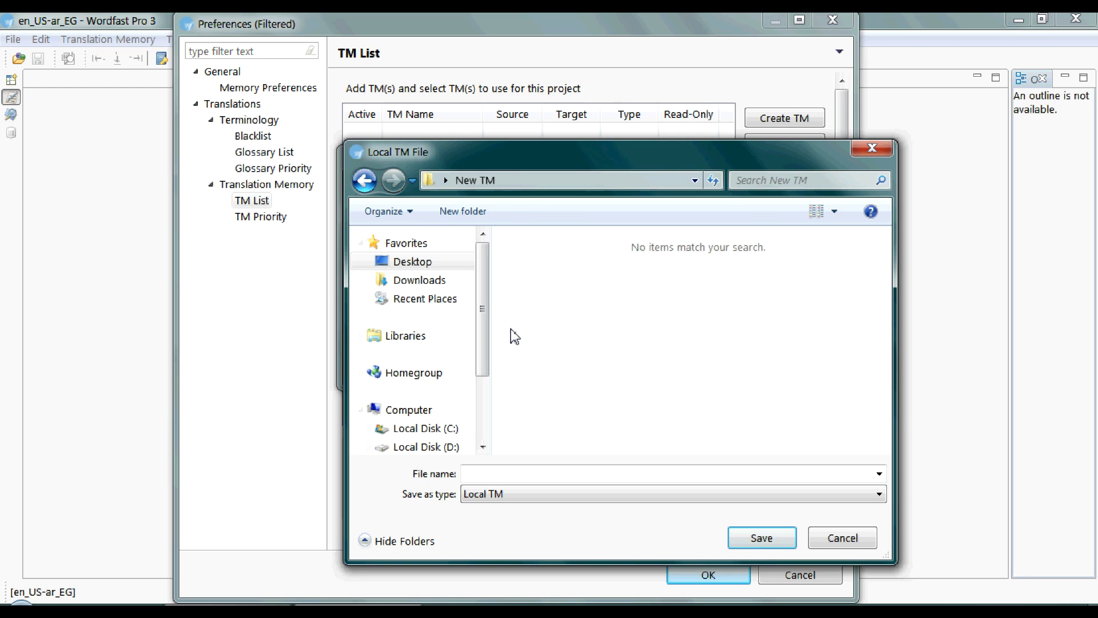
# Step: Save the TM file as New TM and confirm creating the EN-US to AR-EG memory
pyautogui.click(585, 474)
pyautogui.write('New TM')
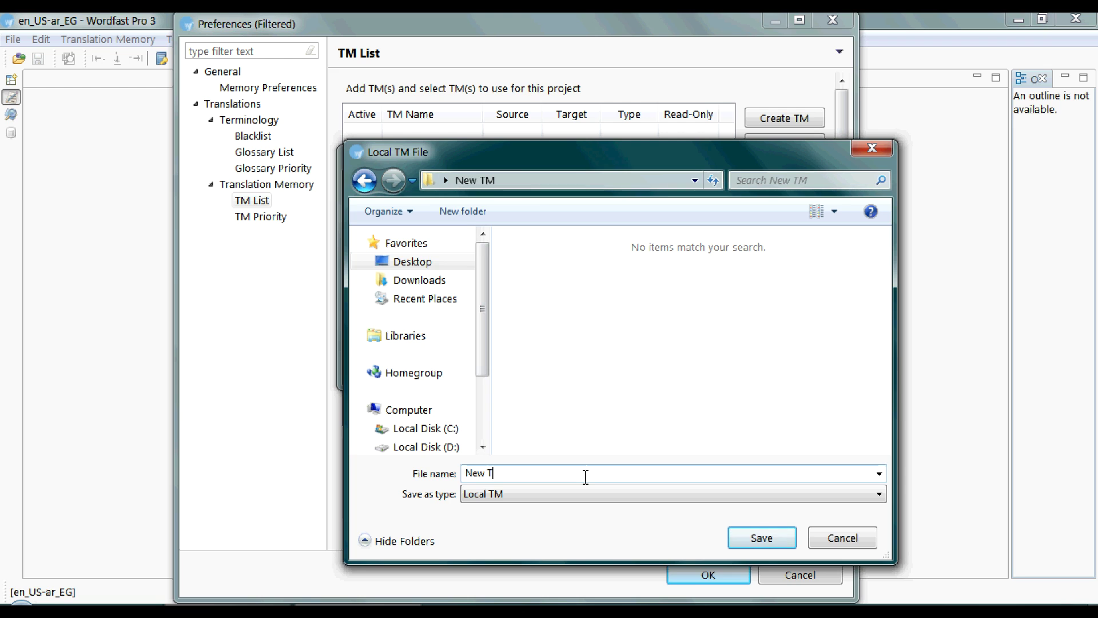
pyautogui.click(751, 546)
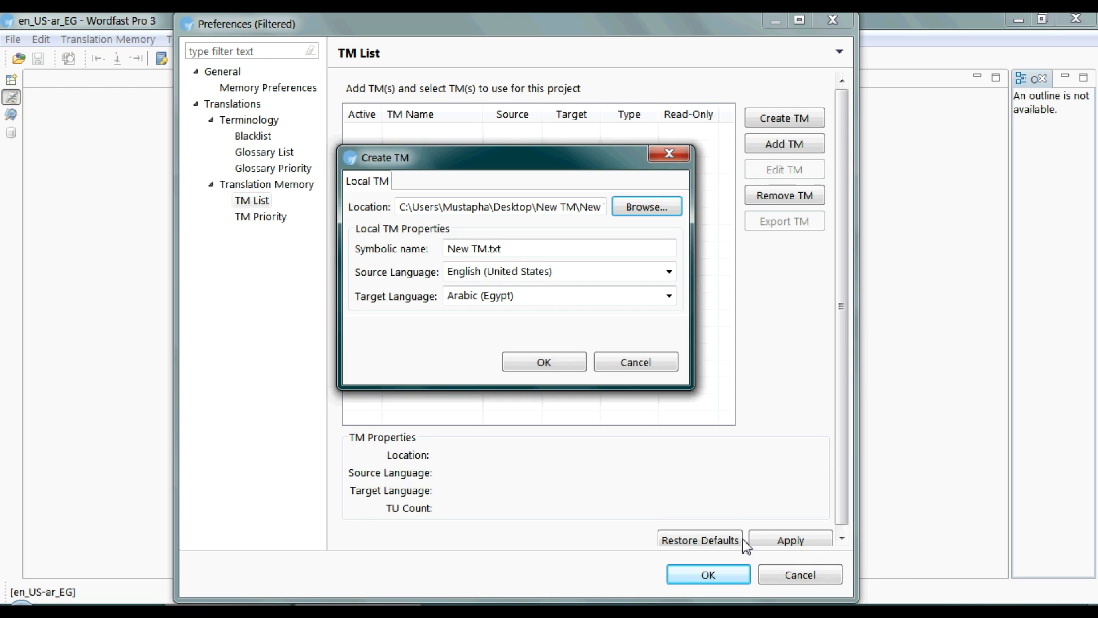
pyautogui.click(547, 362)
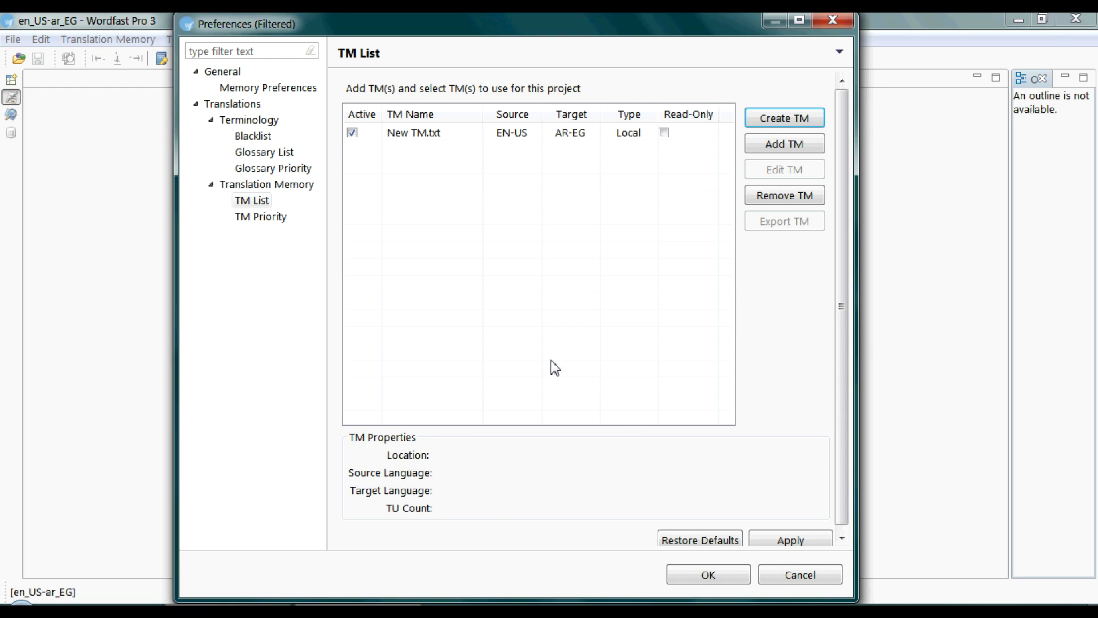
pyautogui.click(555, 135)
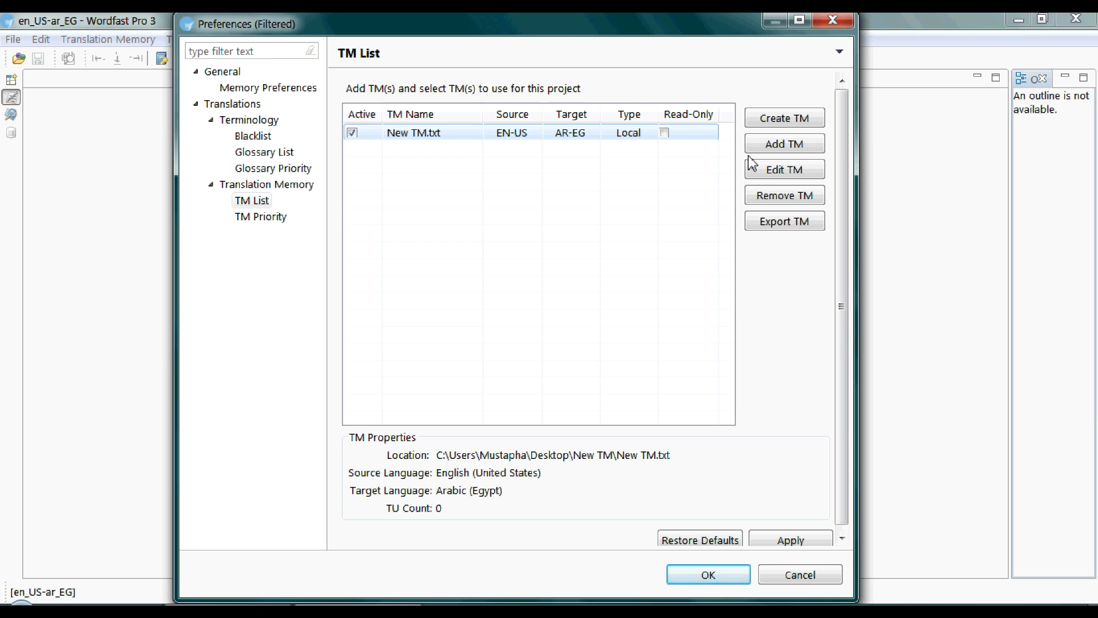
# Step: Begin adding an existing local TM and browse for its file
pyautogui.click(772, 146)
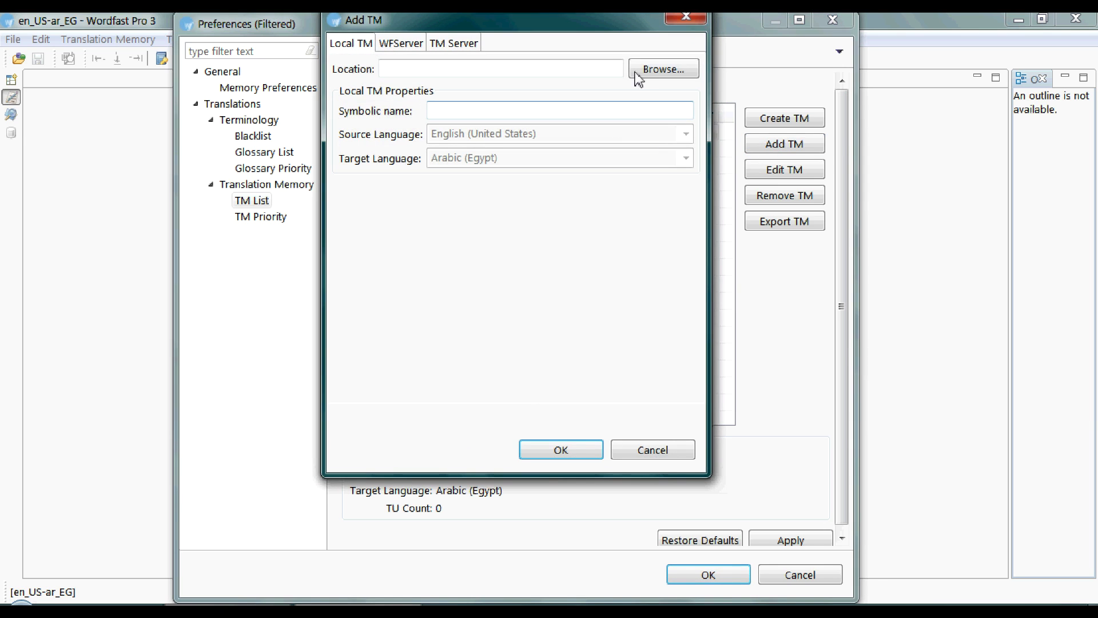
pyautogui.click(638, 73)
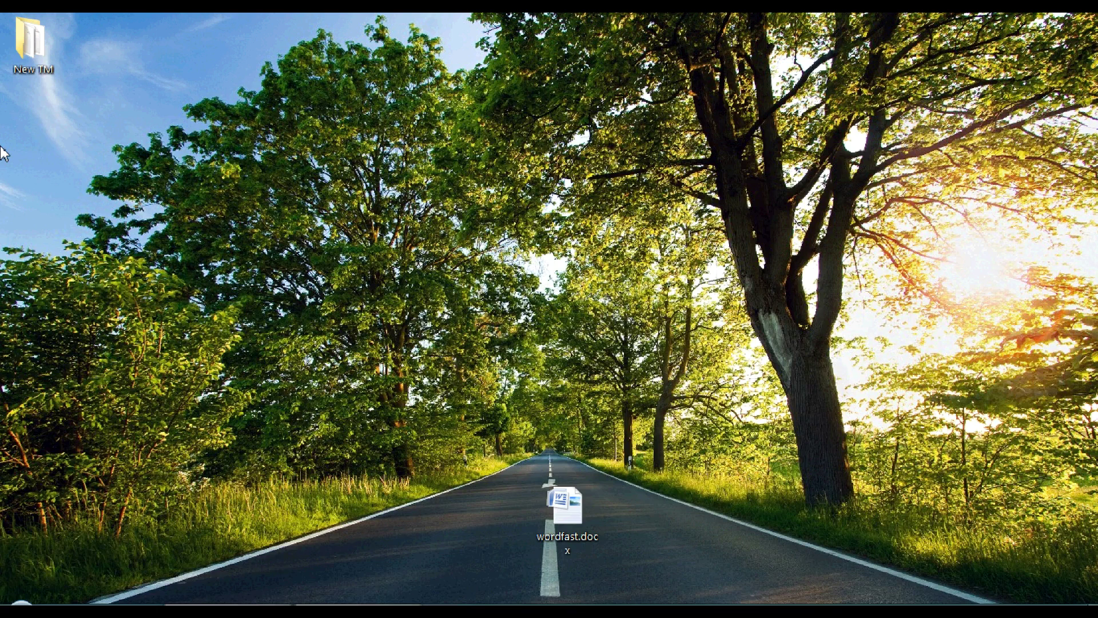
# Step: Create a Client TM folder on the desktop and rename its three files to Client TM
pyautogui.hotkey('ctrl', 'shift', 'n')
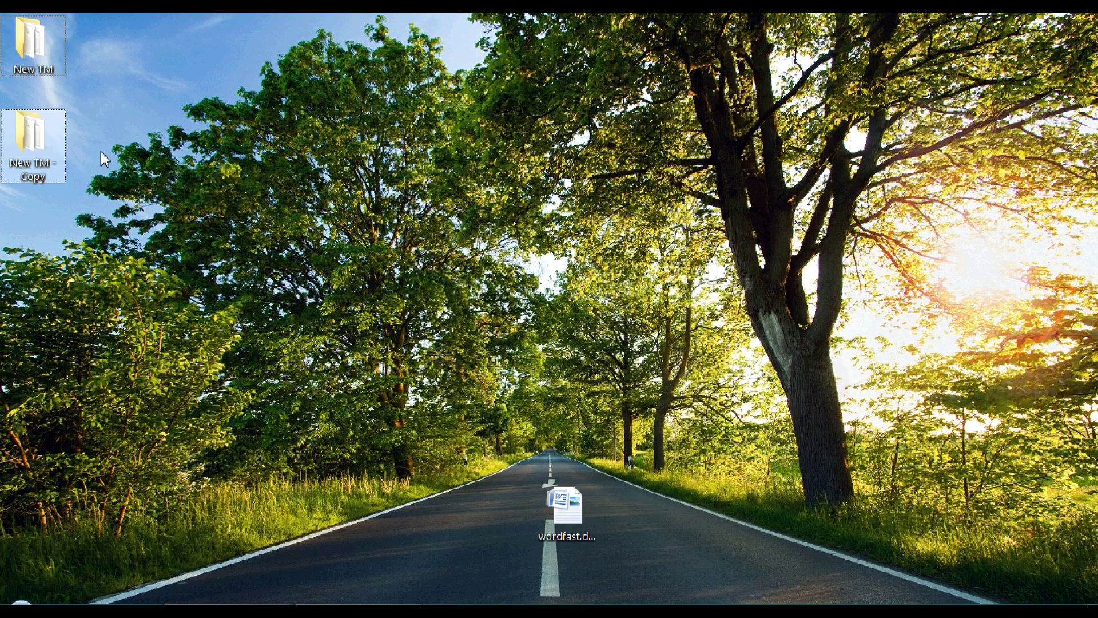
pyautogui.write('client TM')
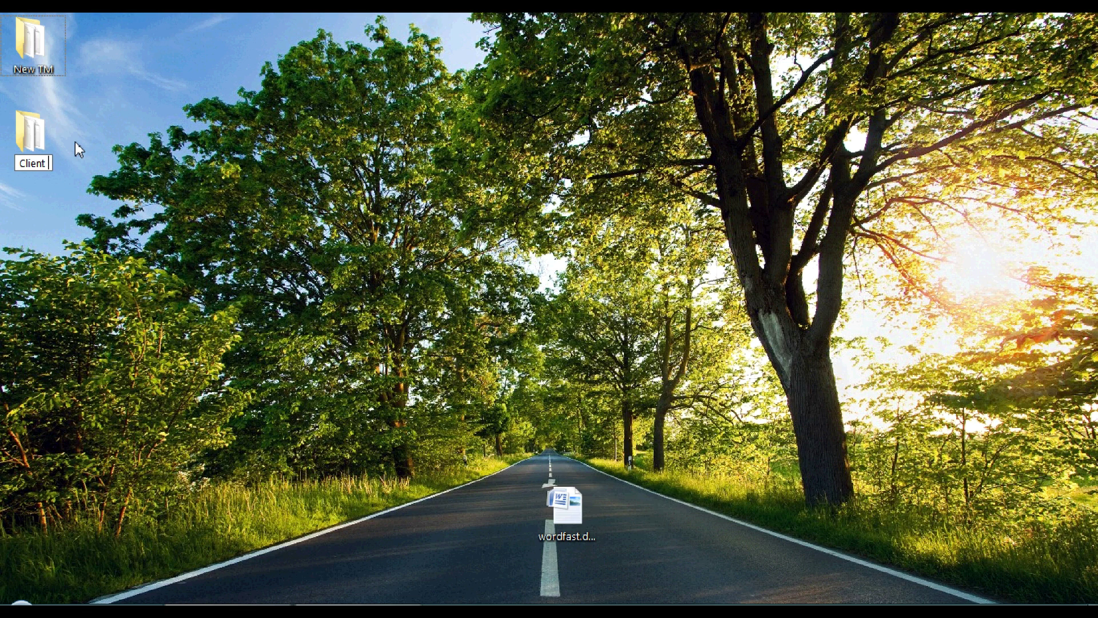
pyautogui.press('Return')
pyautogui.press('Return')
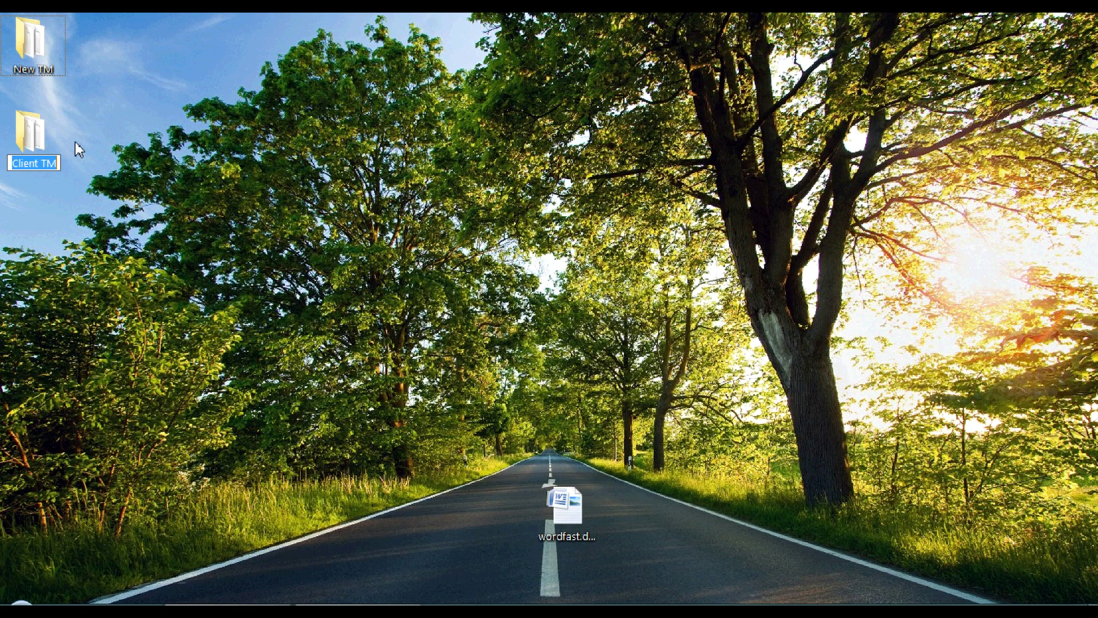
pyautogui.hotkey('ctrl', 'a')
pyautogui.press('F2')
pyautogui.write('Client TM')
pyautogui.press('Return')
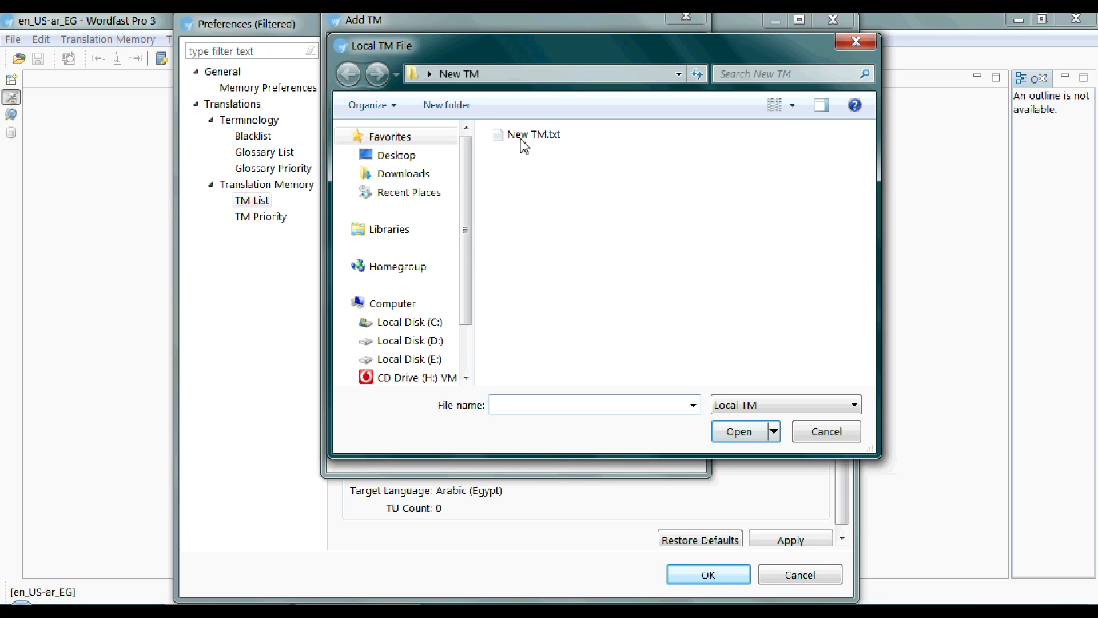
# Step: Add Client TM.txt from the Desktop's Client TM folder and dismiss the connection message
pyautogui.click(403, 155)
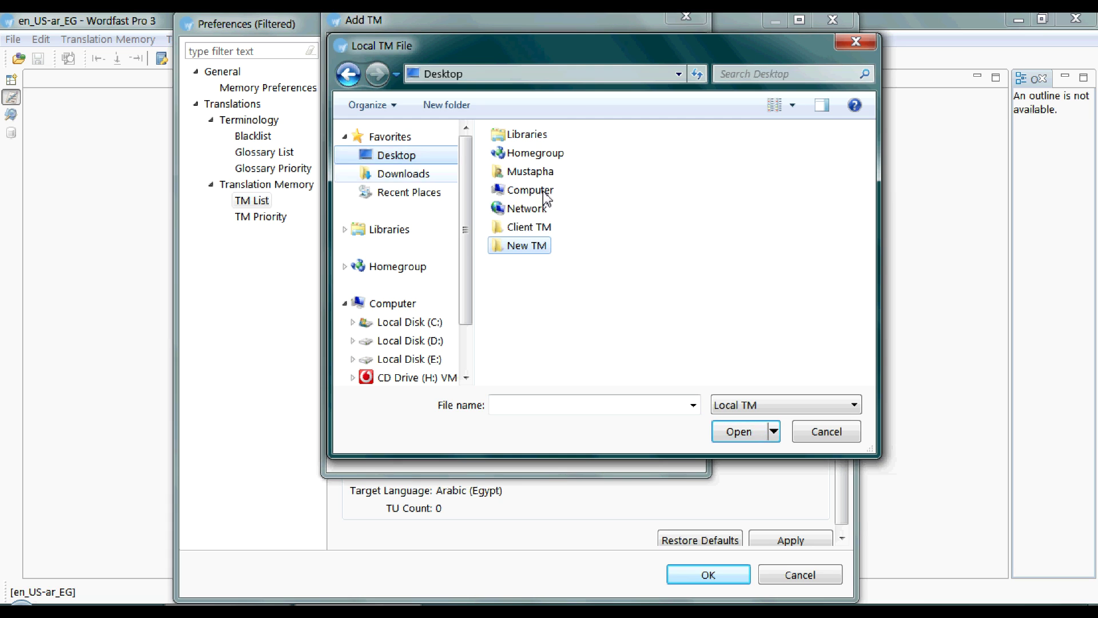
pyautogui.doubleClick(534, 232)
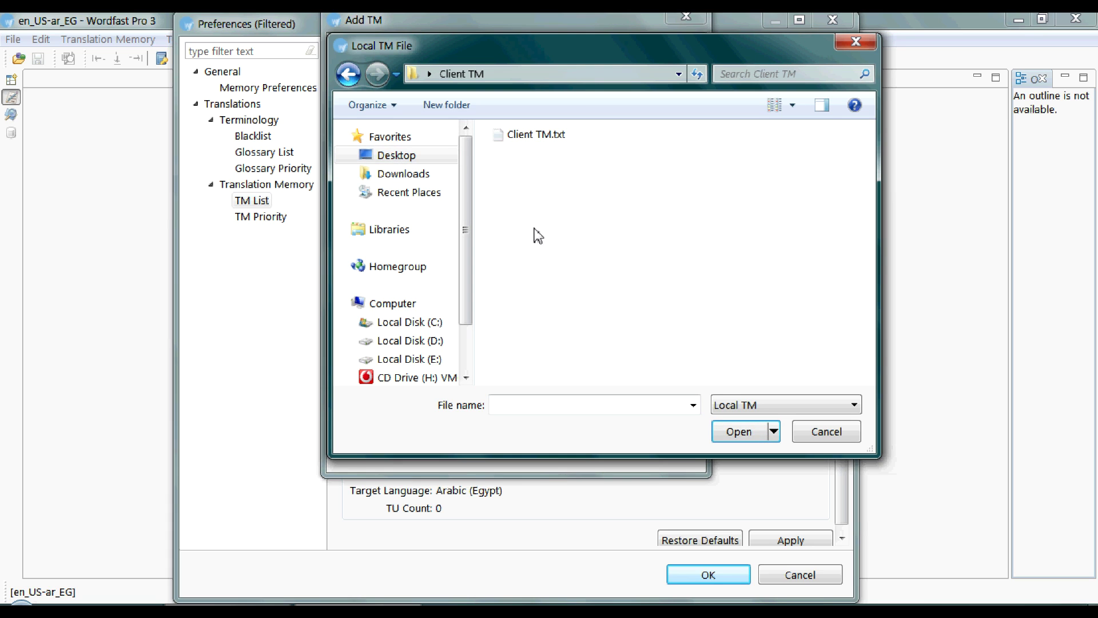
pyautogui.doubleClick(553, 137)
pyautogui.click(573, 452)
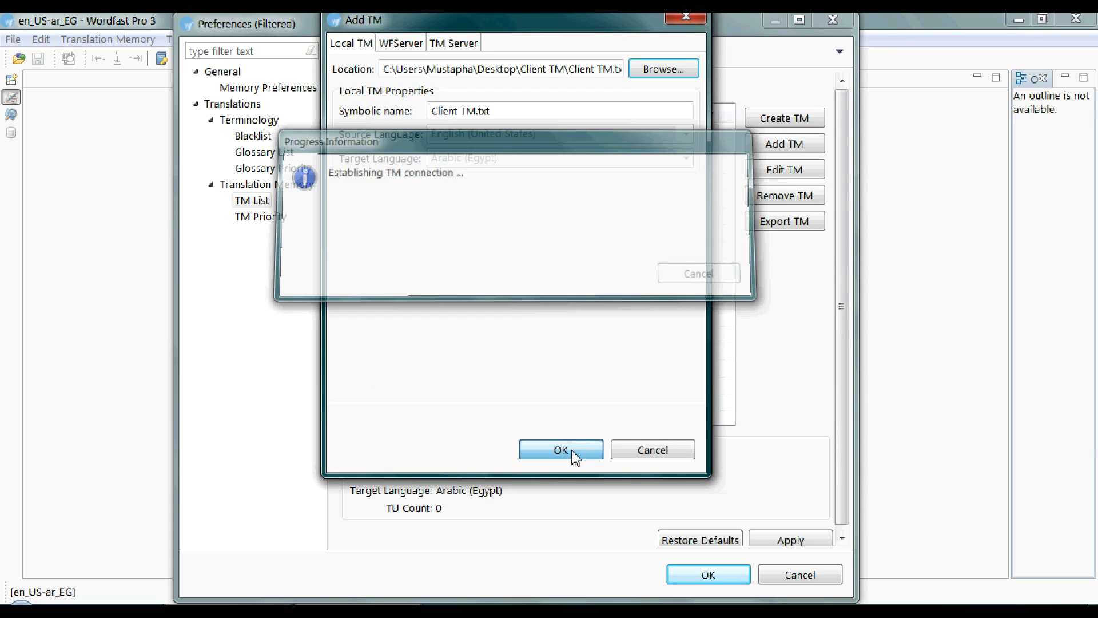
pyautogui.click(702, 260)
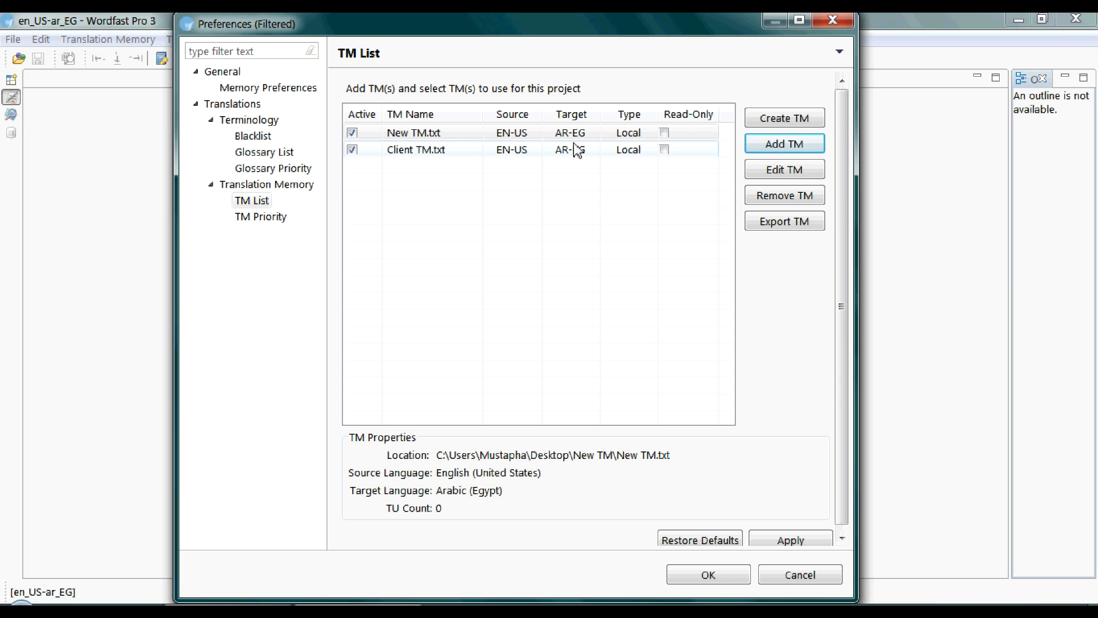
# Step: Tick Read-Only for Client TM.txt and apply the TM List change
pyautogui.click(659, 133)
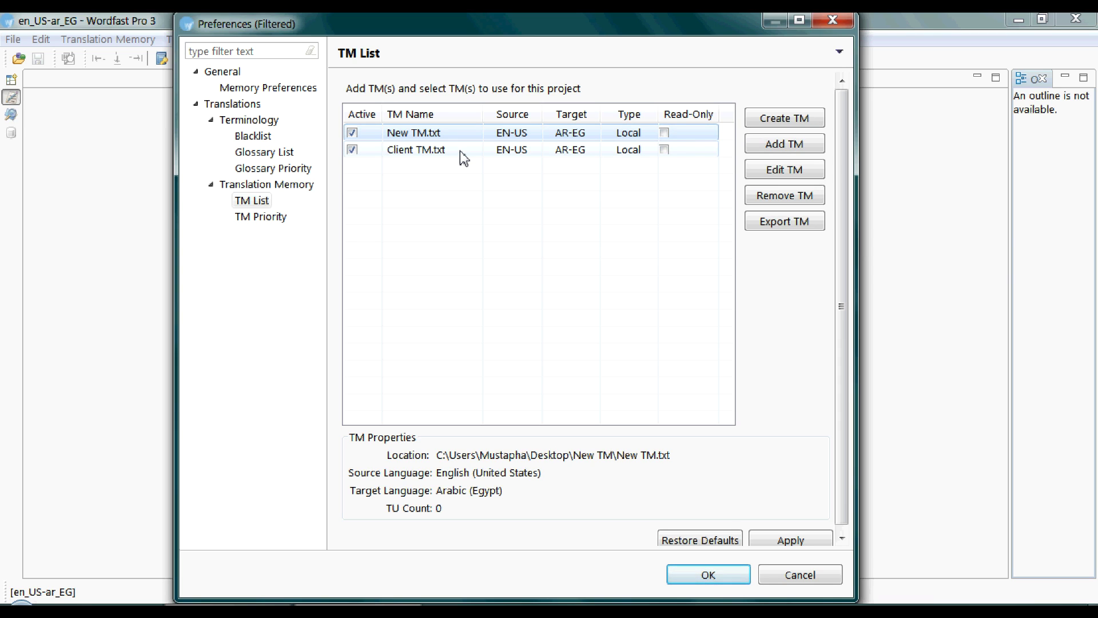
pyautogui.click(664, 150)
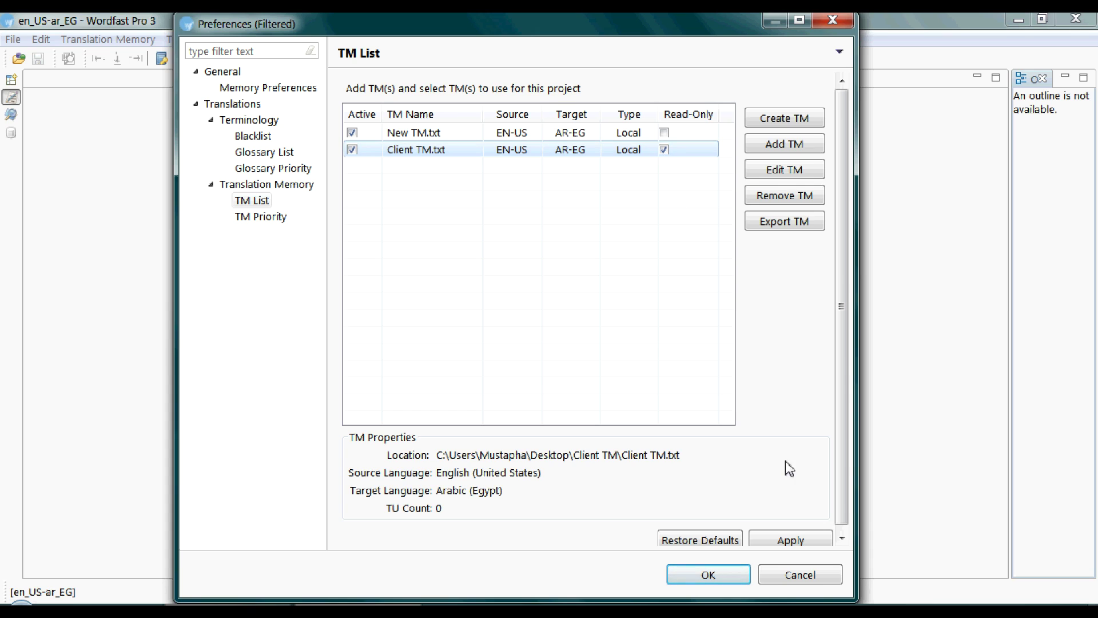
pyautogui.click(792, 539)
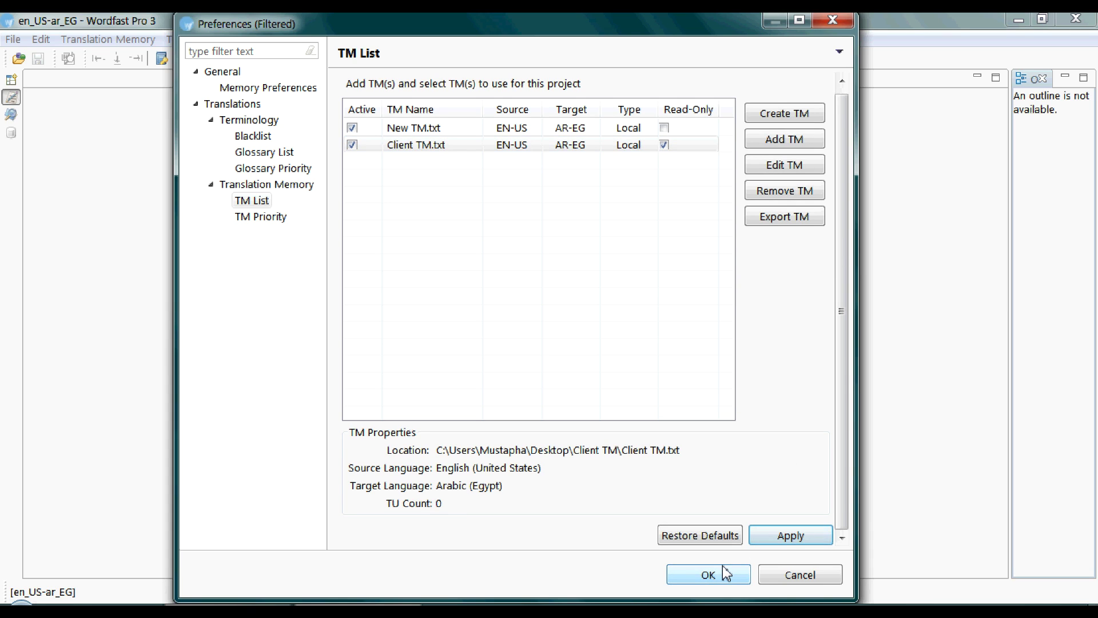